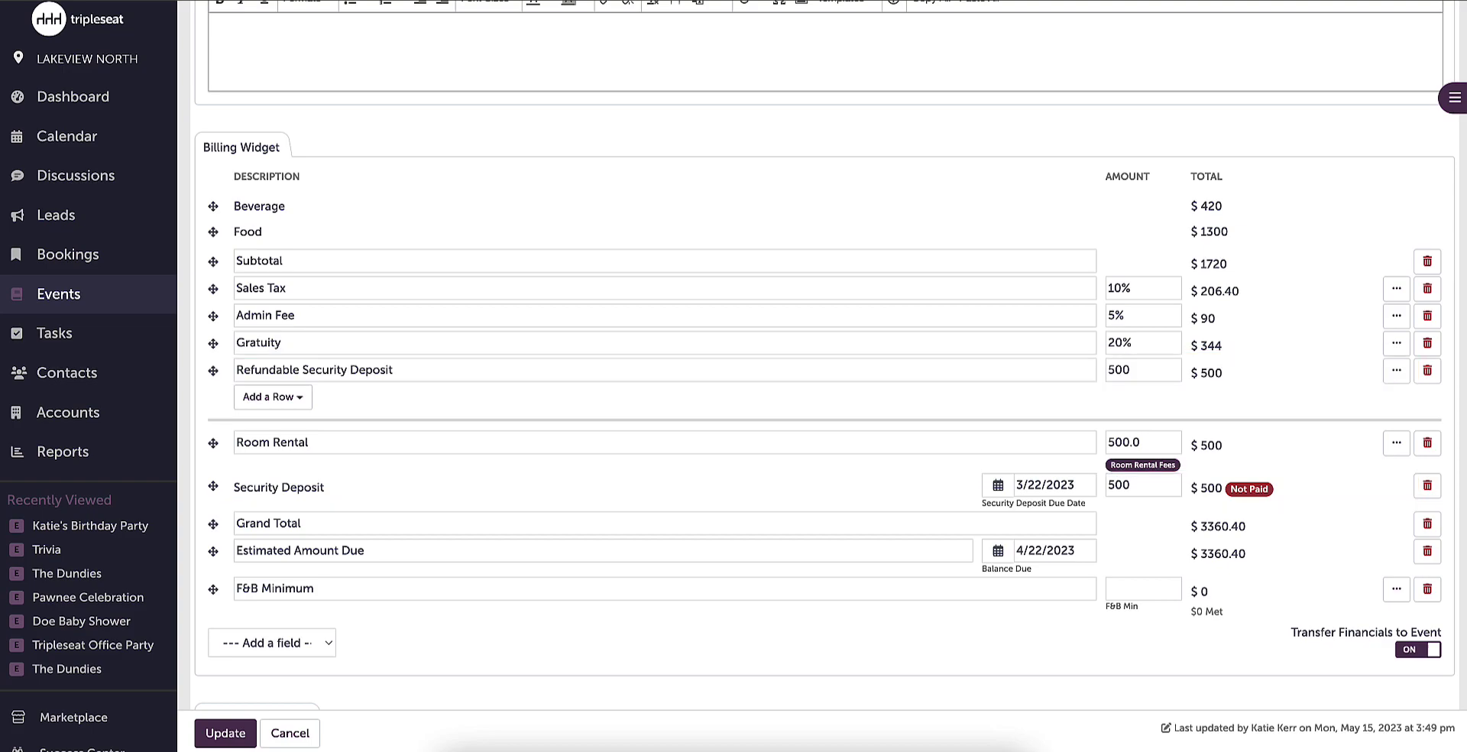
- Save the billing and pay the $500 security deposit in cash, leaving $2,860.40 outstanding
left_click(225, 733)
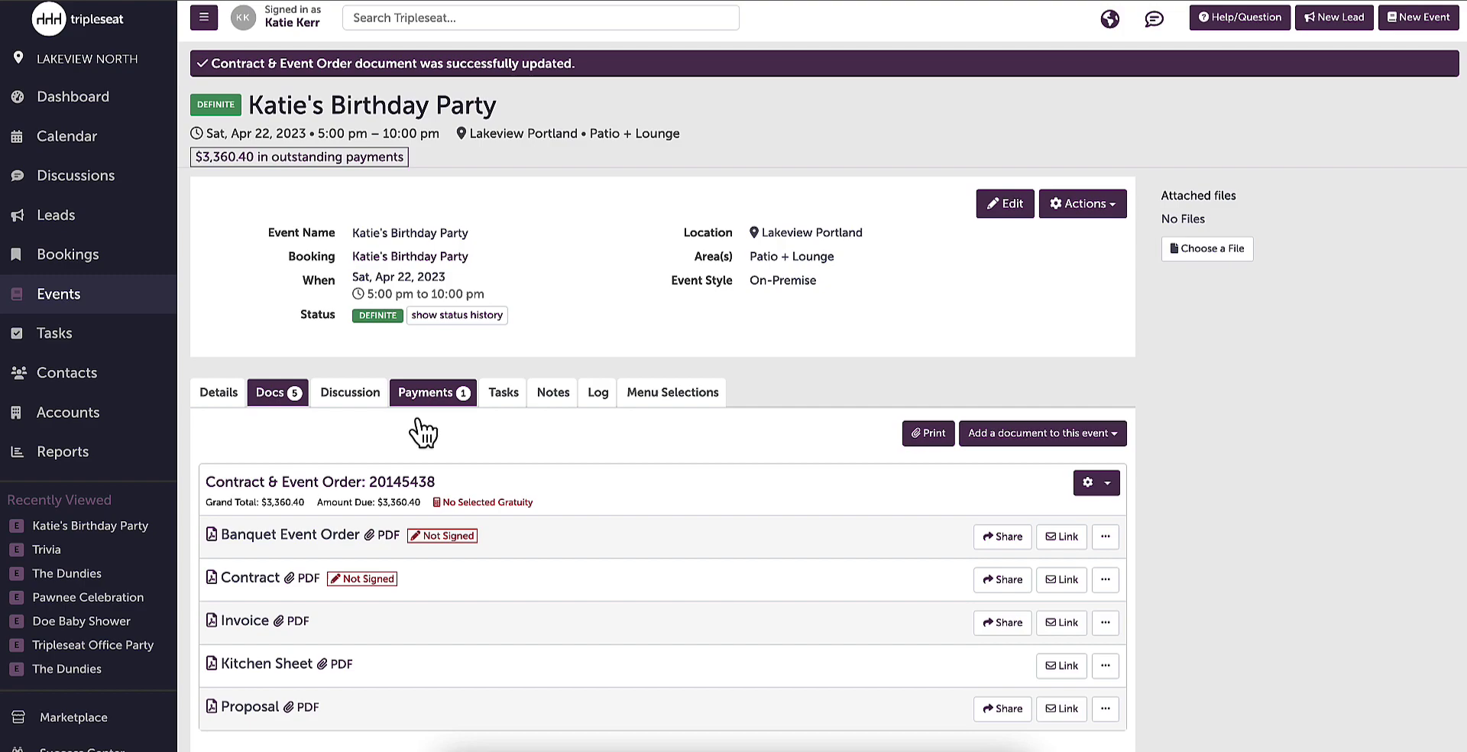
left_click(431, 396)
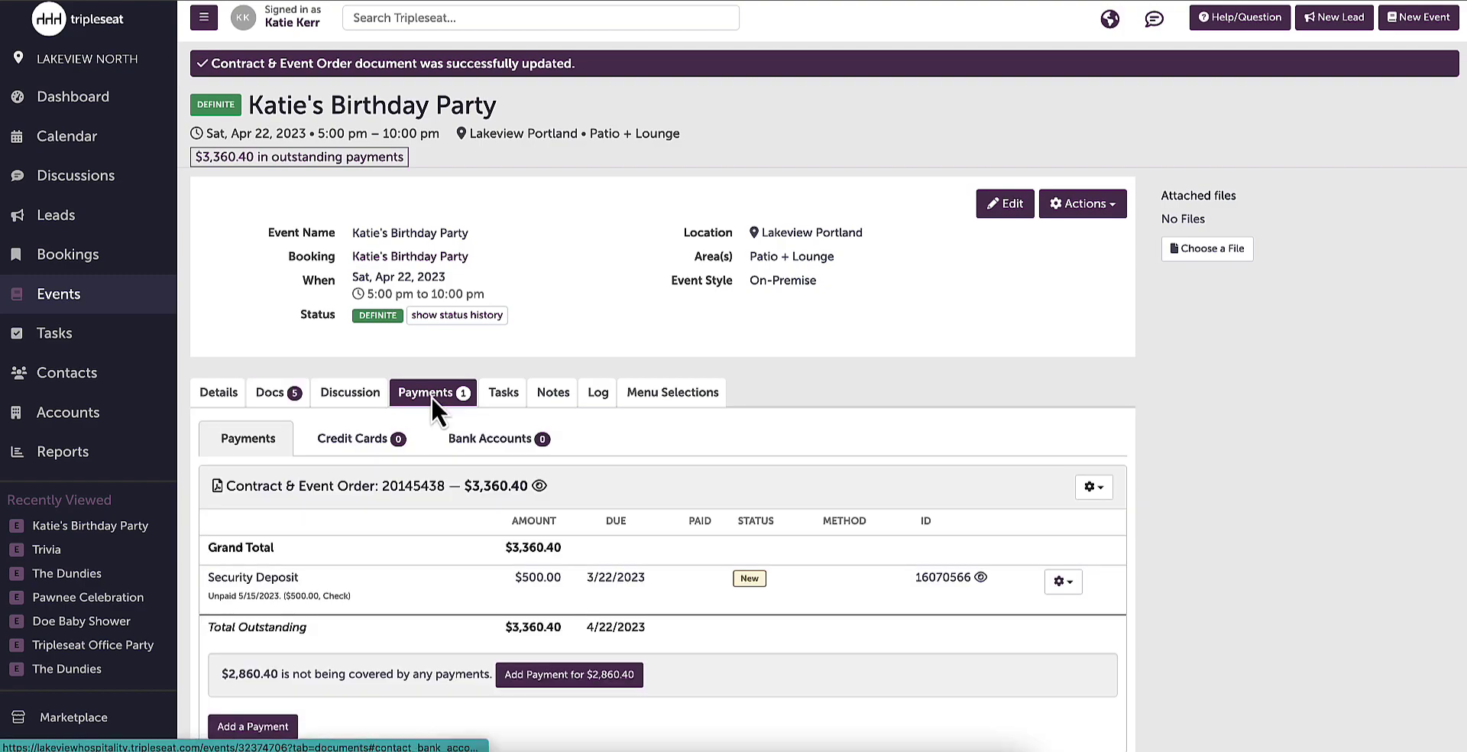
left_click(1063, 583)
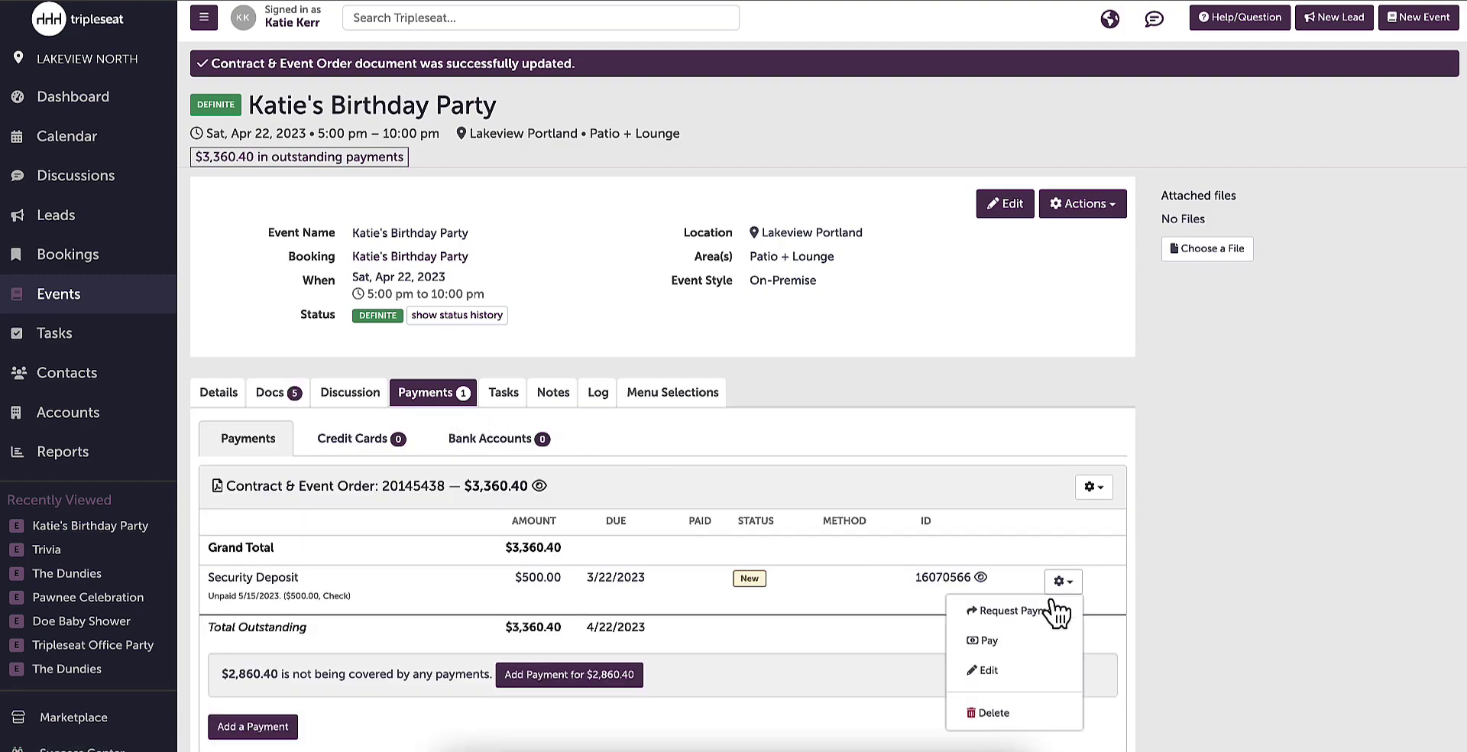
left_click(1001, 642)
left_click(796, 144)
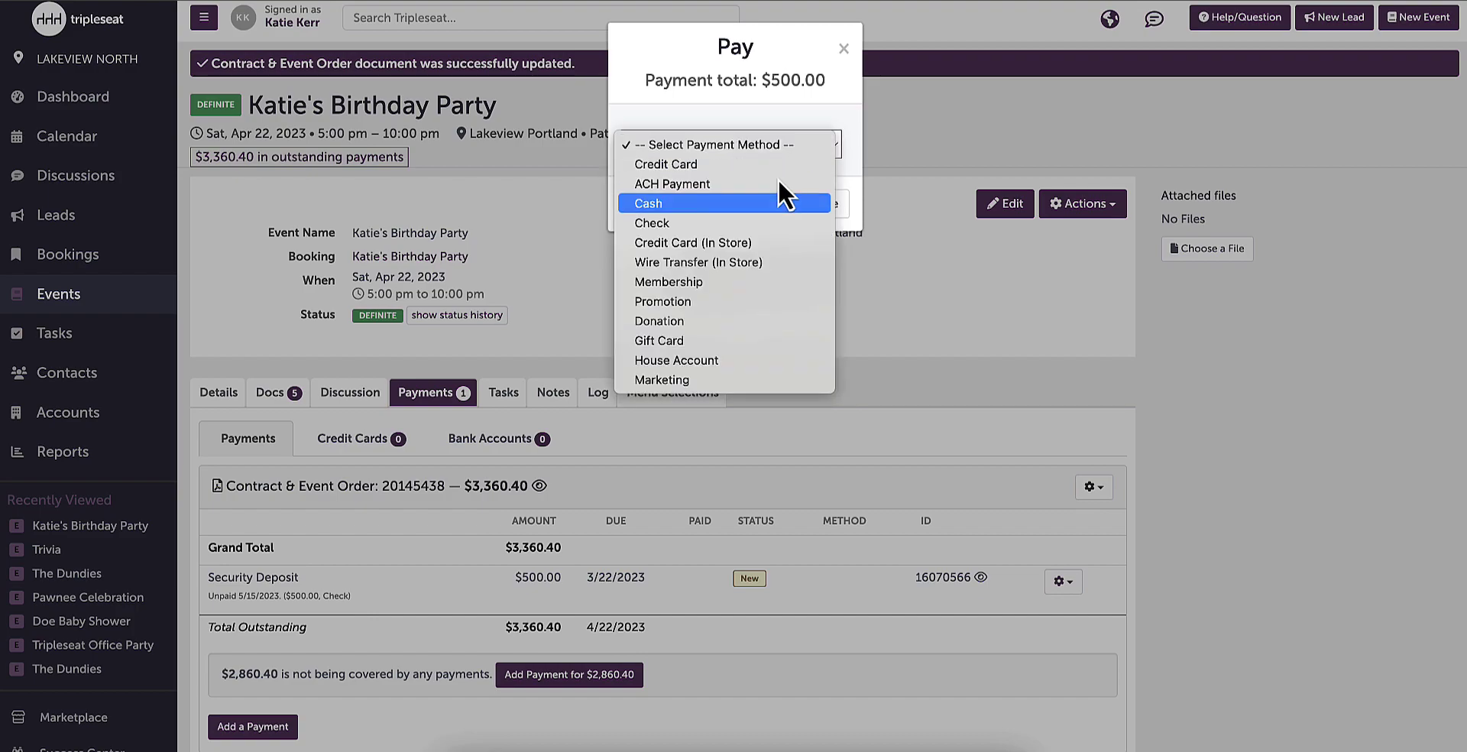
left_click(765, 205)
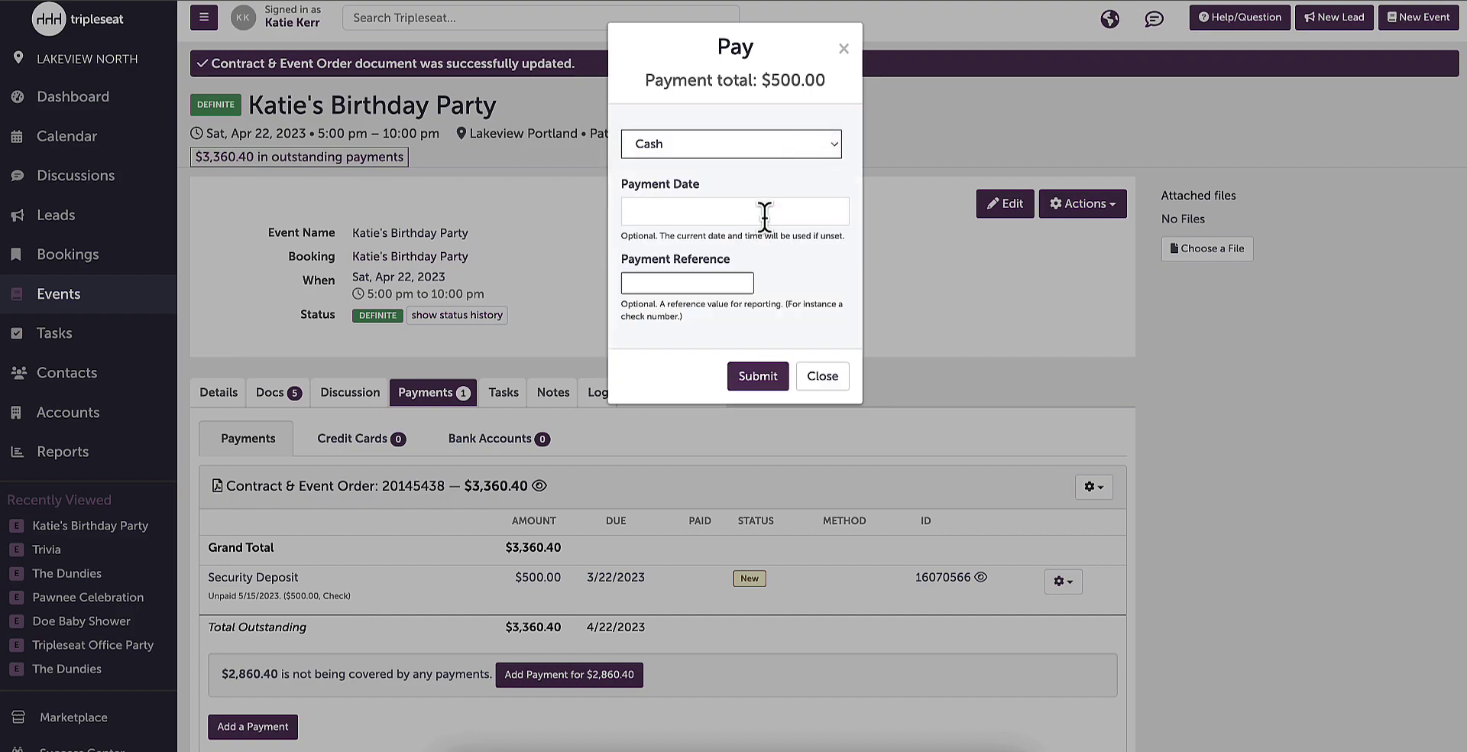
left_click(767, 382)
scroll(765, 383, "down", 1)
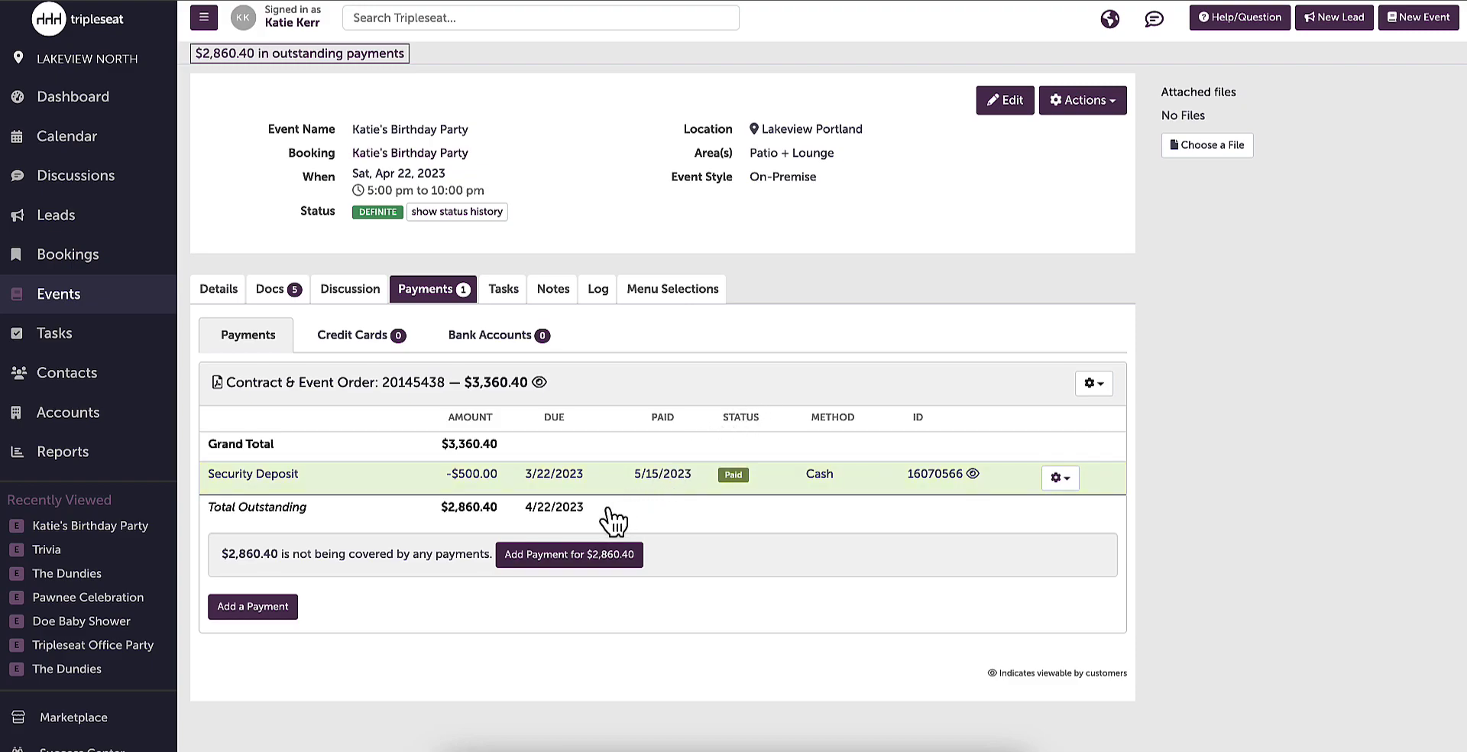
- Add a $2,860.40 balance payment and pay it by Credit Card (In Store)
left_click(549, 555)
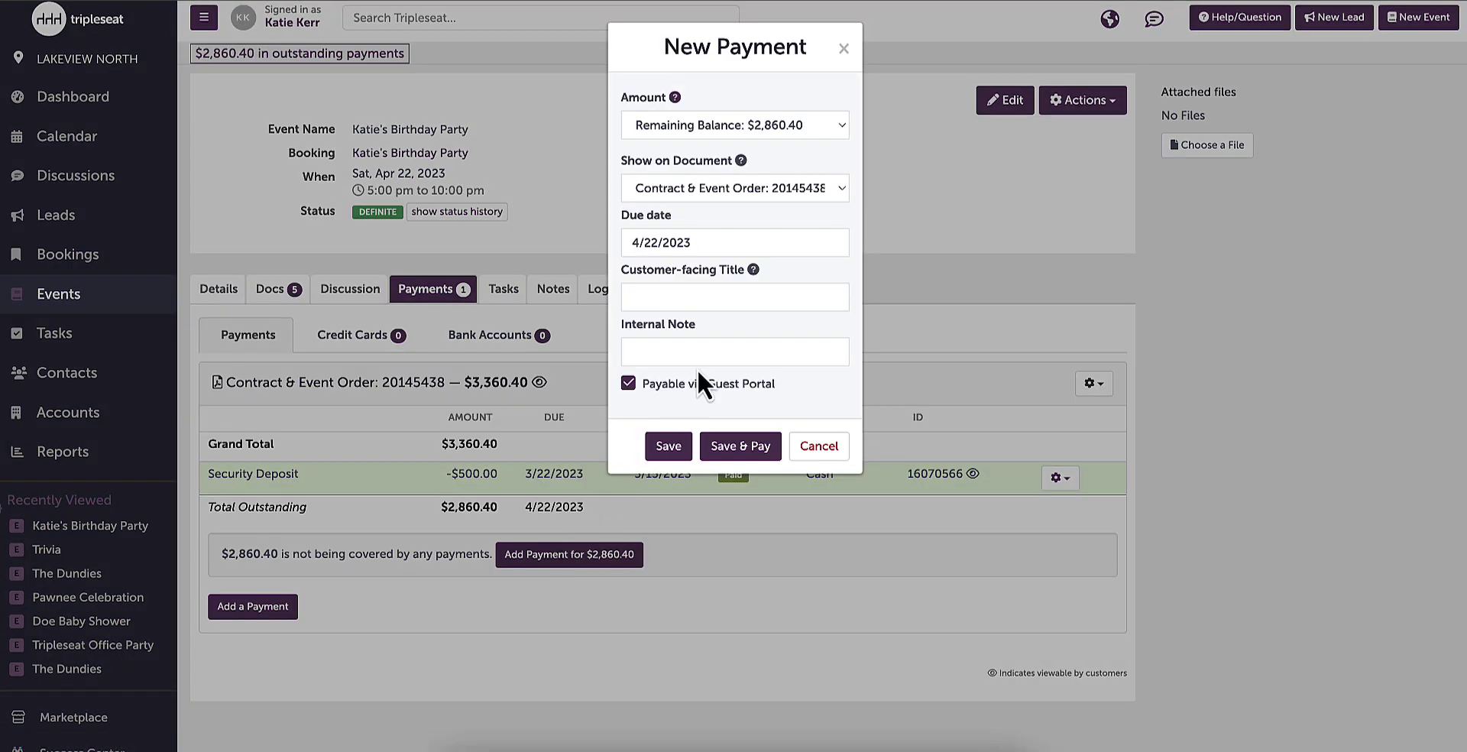
left_click(729, 445)
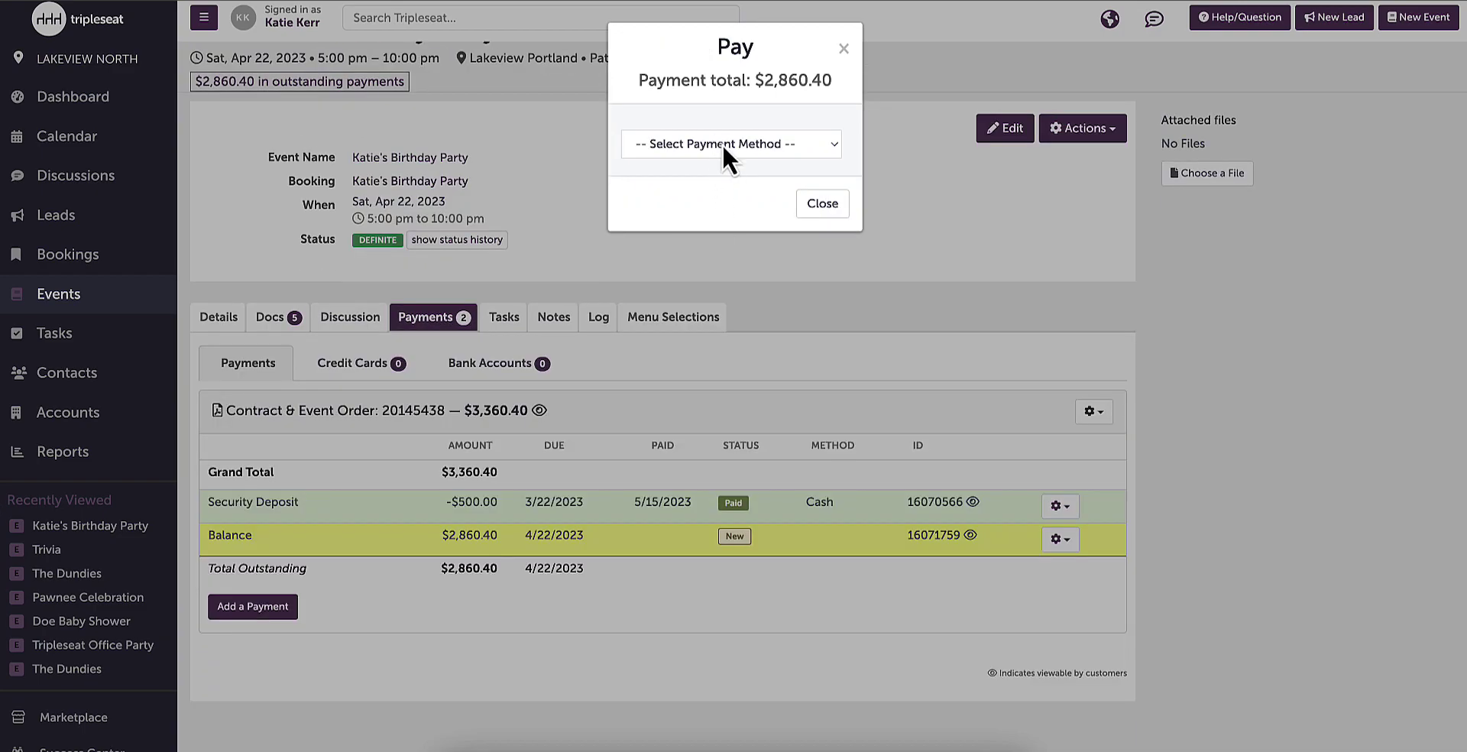
left_click(722, 143)
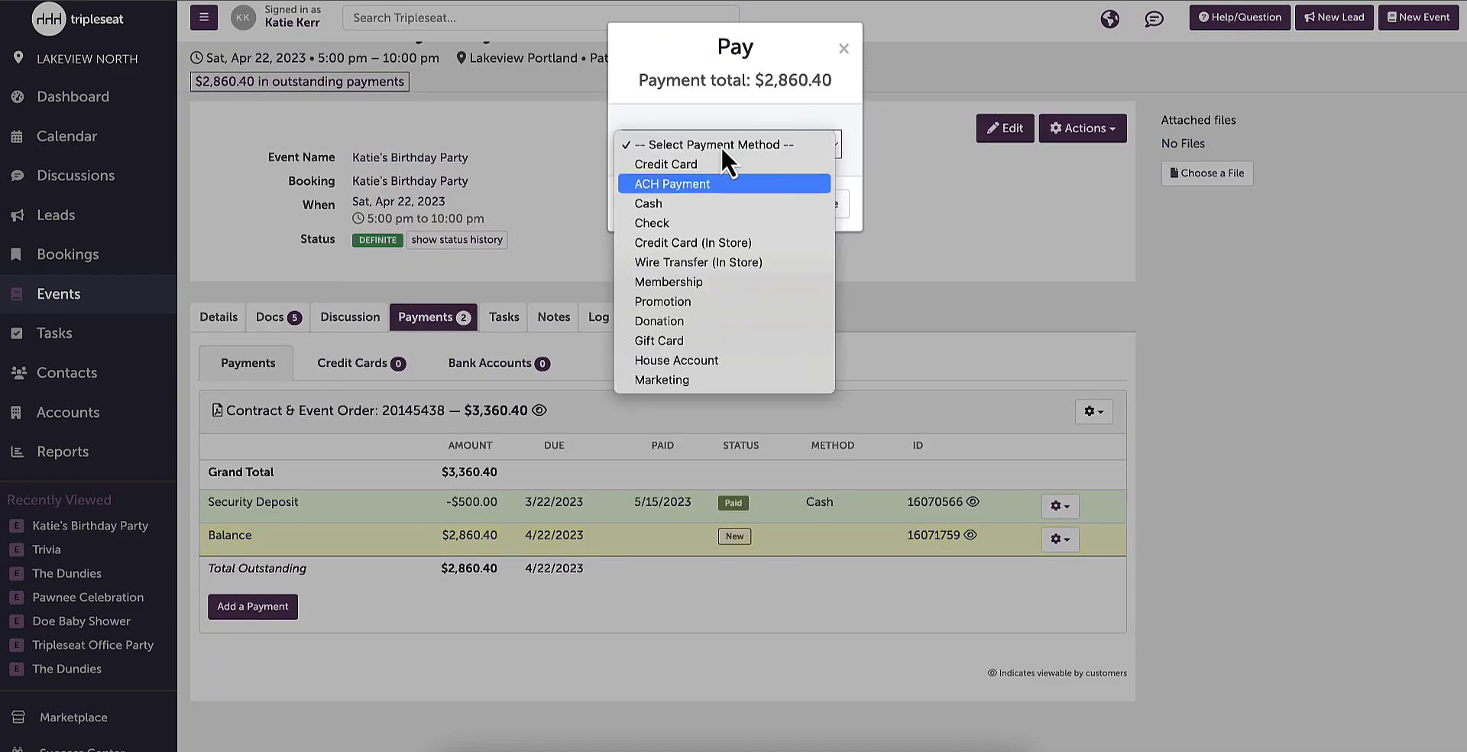
left_click(700, 244)
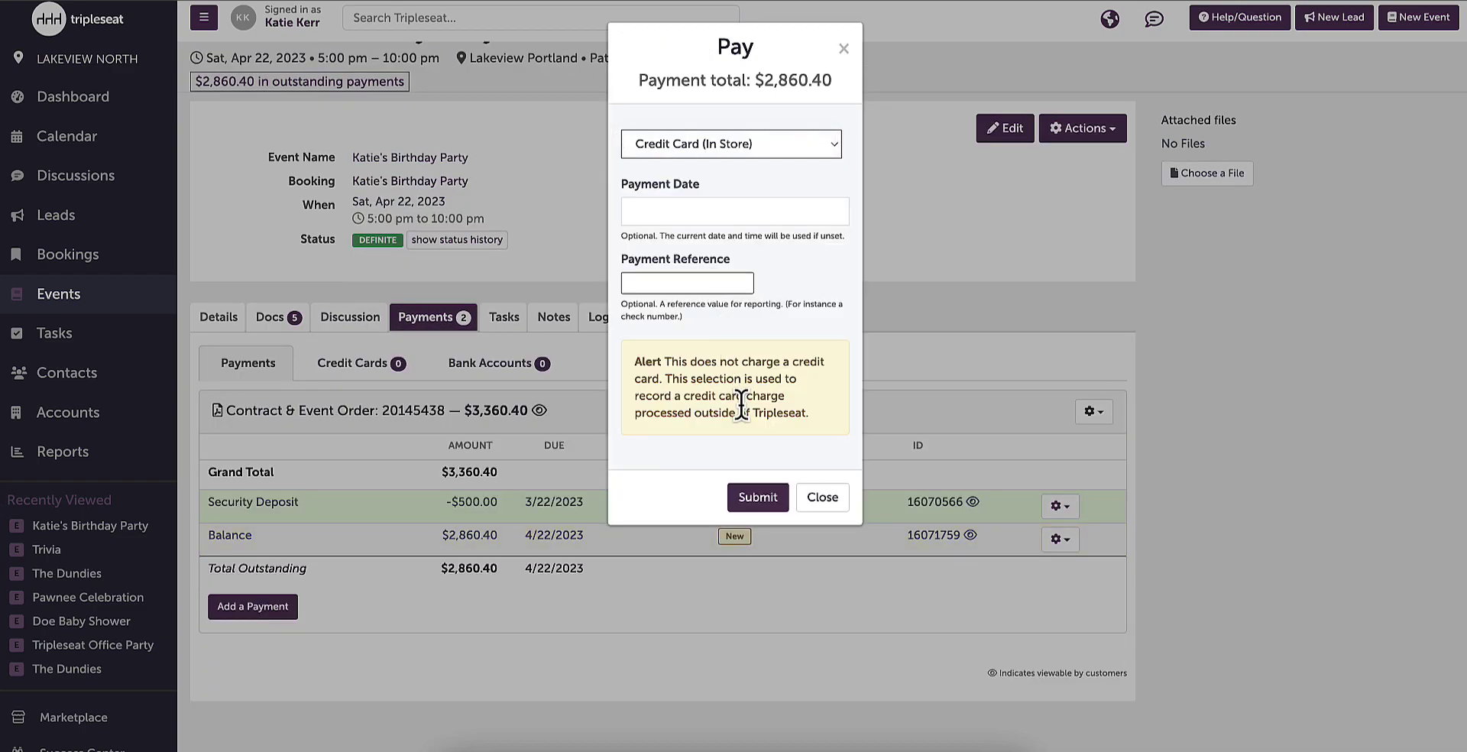
left_click(765, 495)
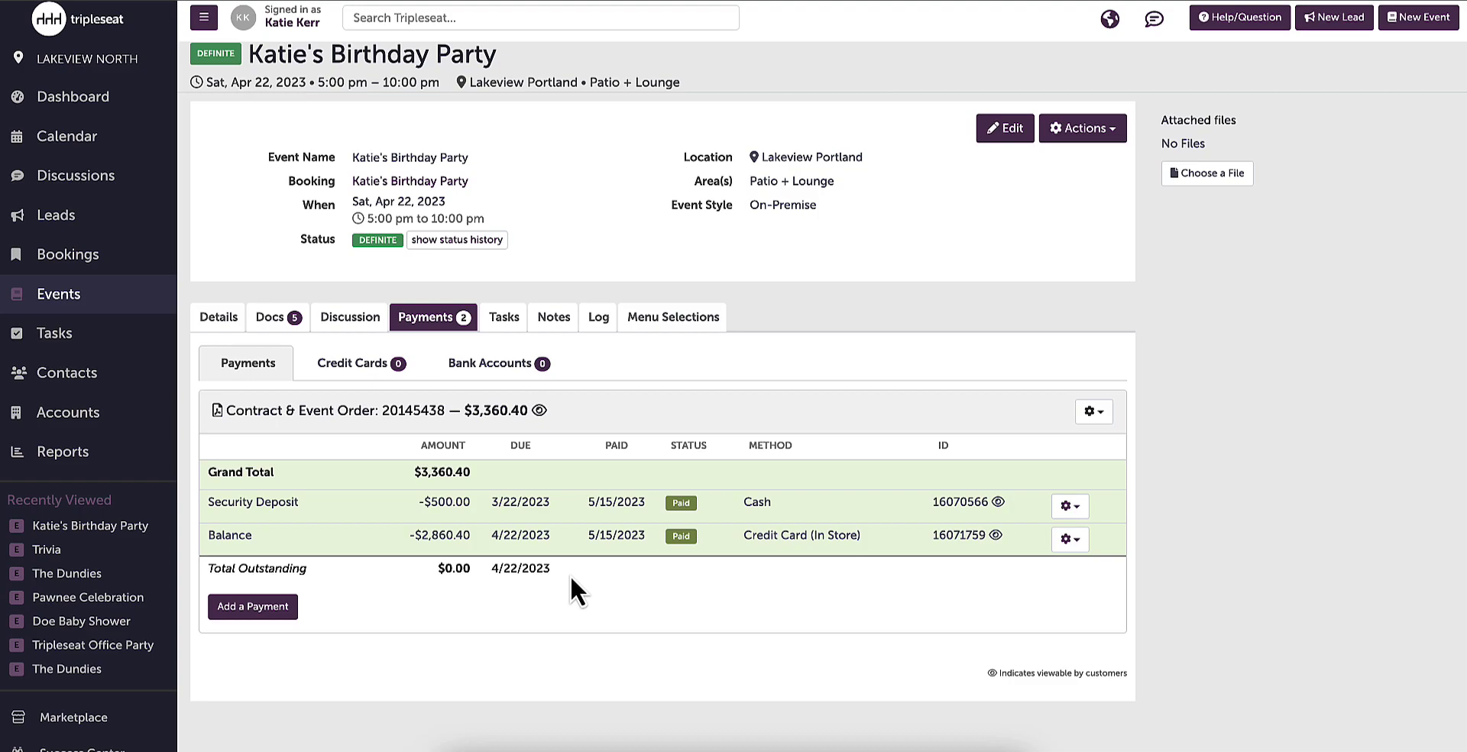
- On the Contract & Event Order, set the Refundable Security Deposit to 0, append '- fully refunded', and update
left_click(279, 318)
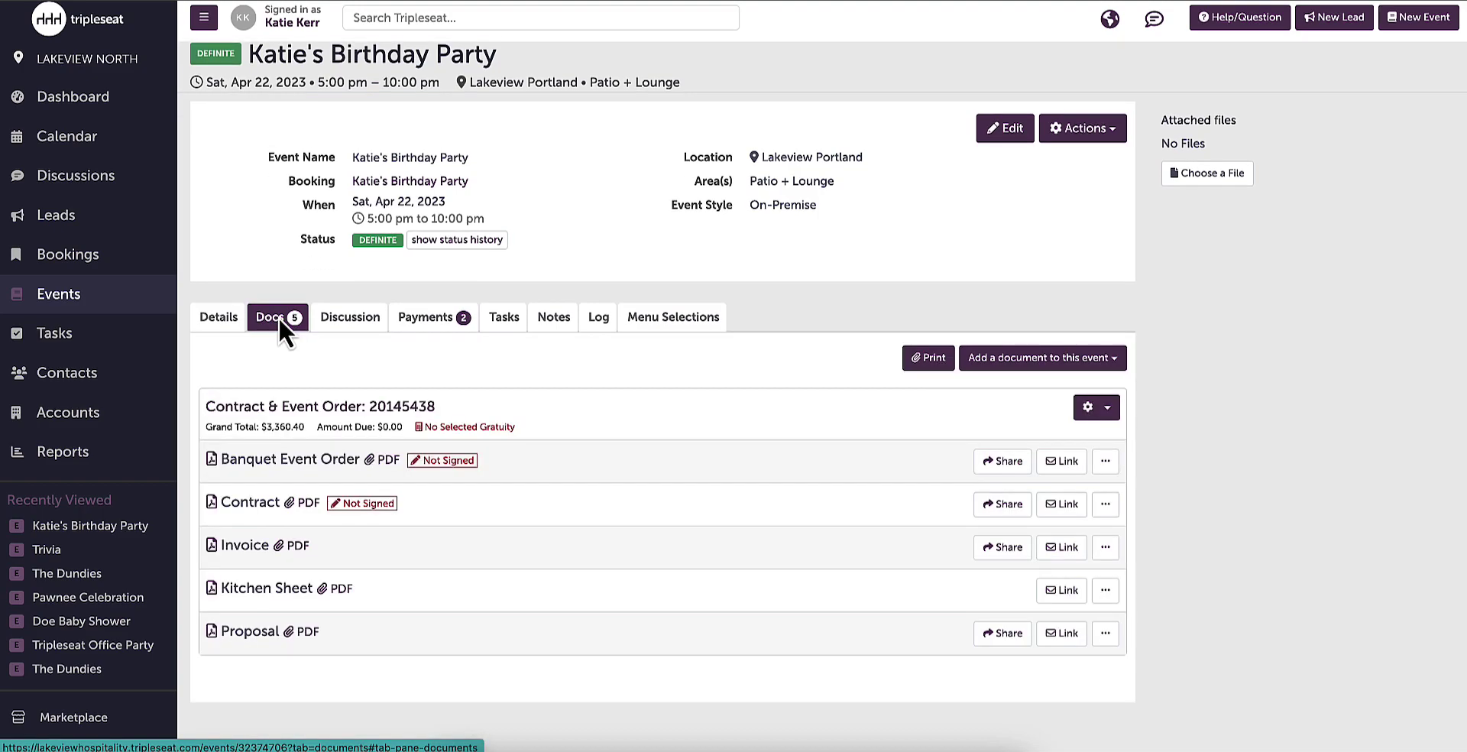
left_click(346, 406)
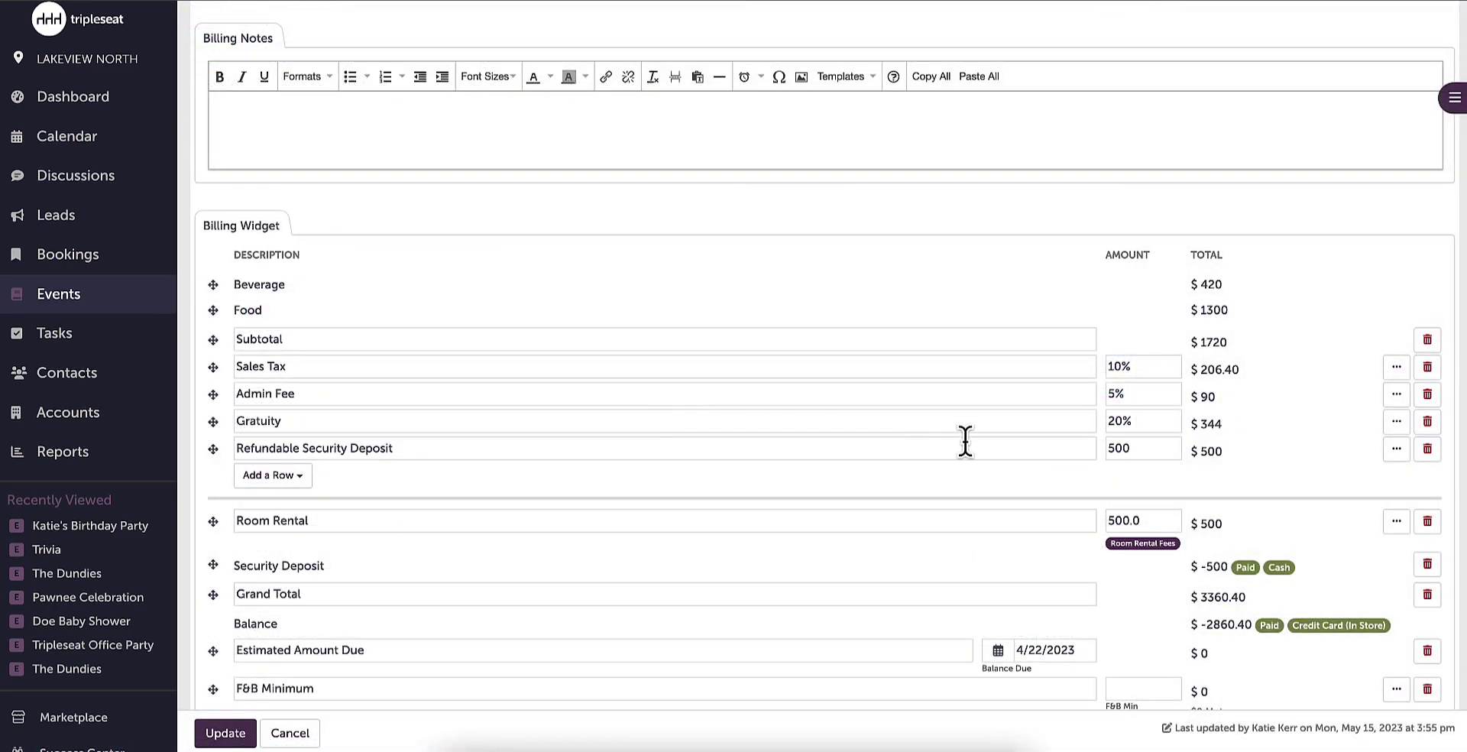
double_click(1129, 450)
type("0")
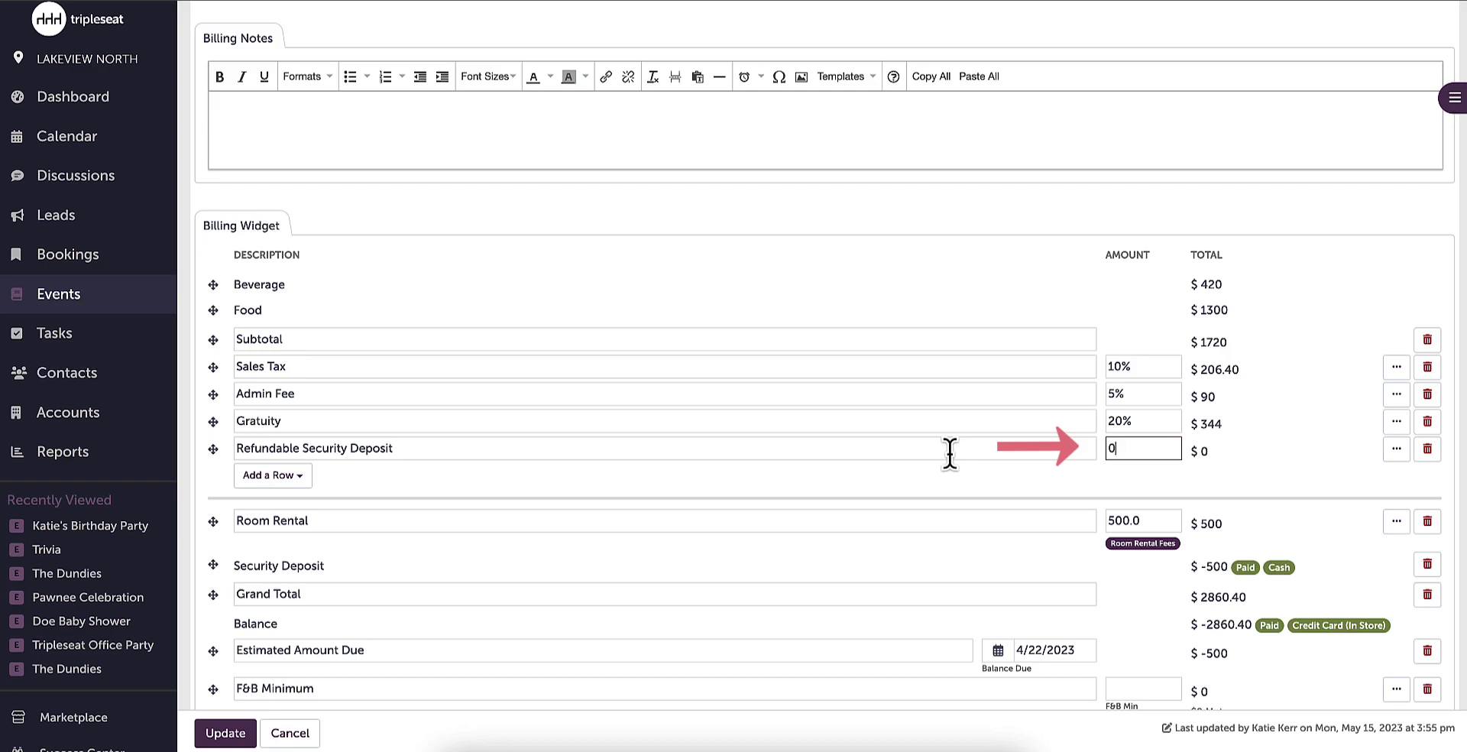
left_click(406, 449)
type("- fully")
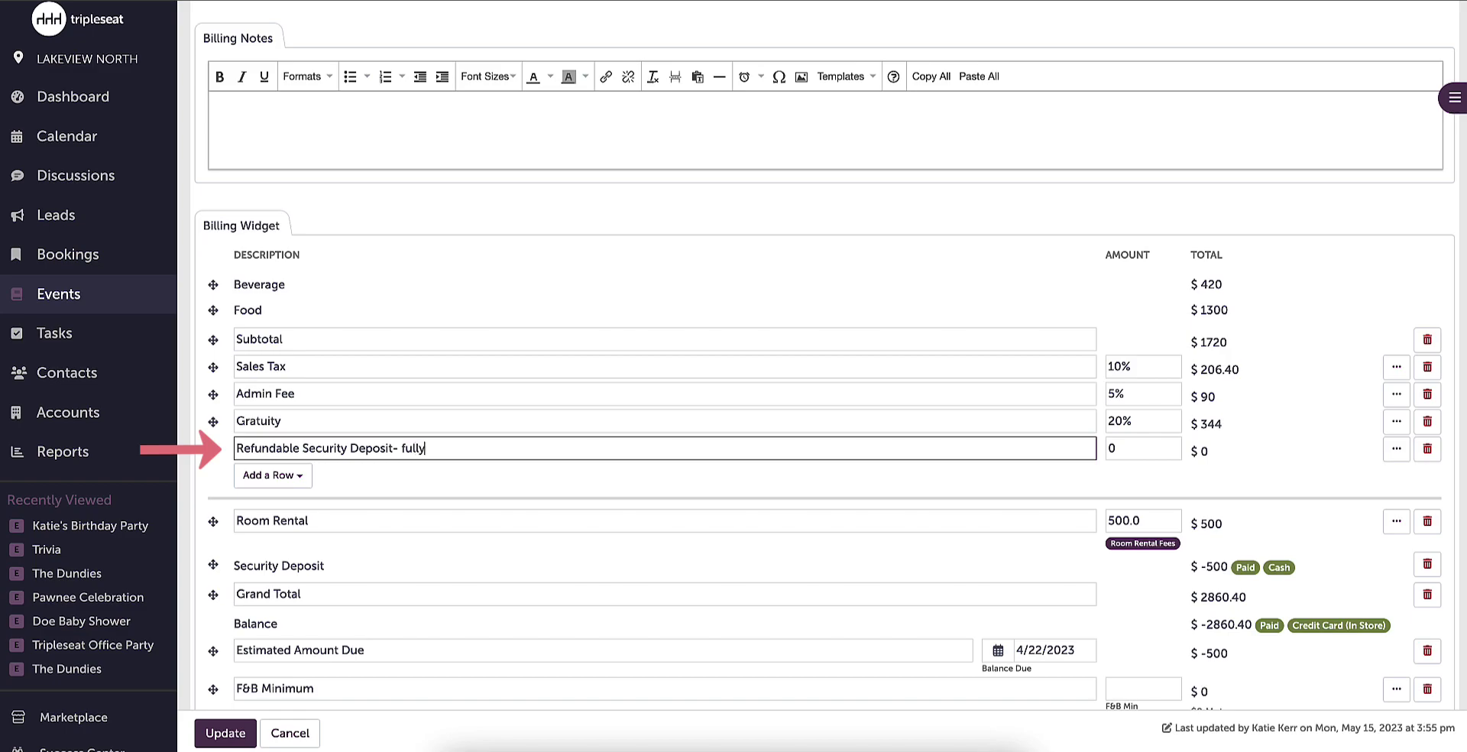
type(" refunded")
left_click(227, 734)
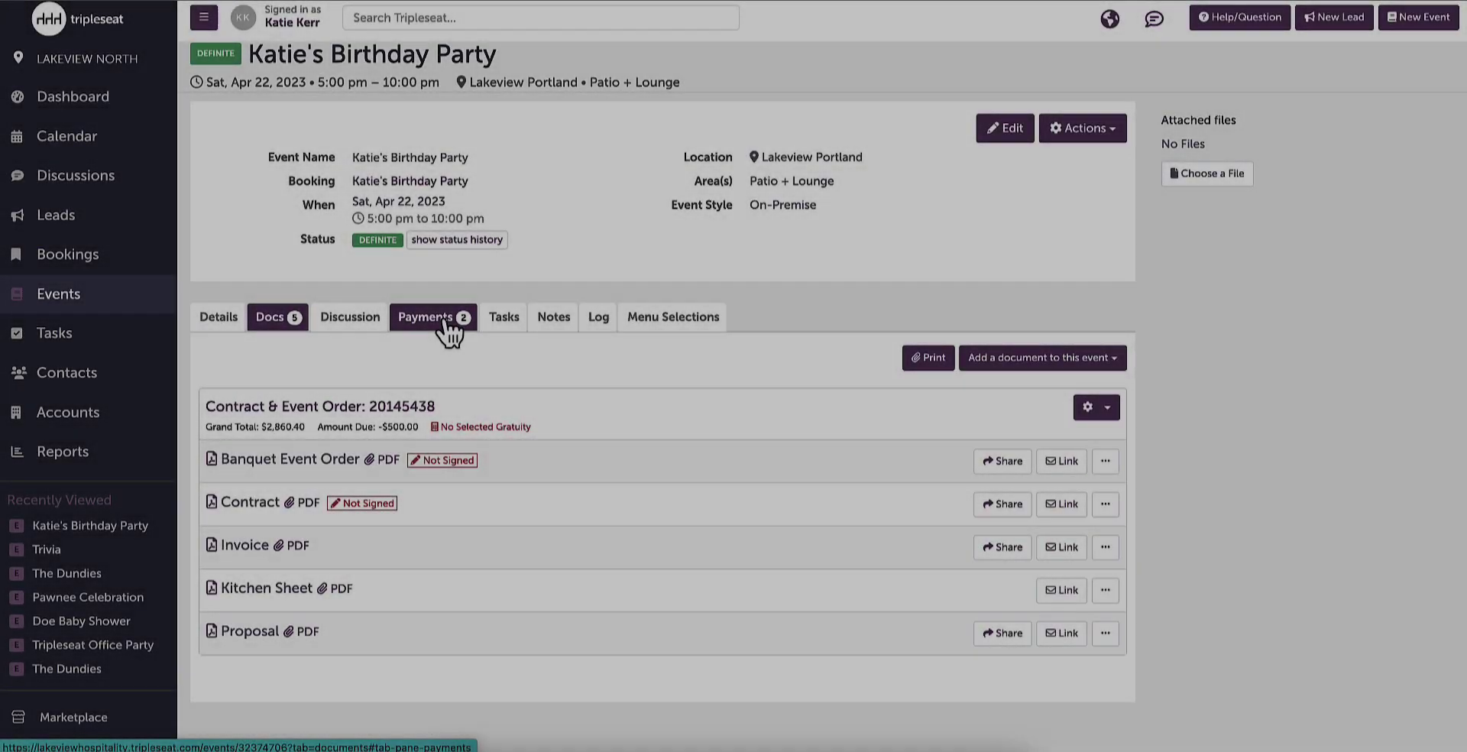
- Start a new 500 payment titled 'Refunded Security Deposit' on the Payments tab
left_click(444, 320)
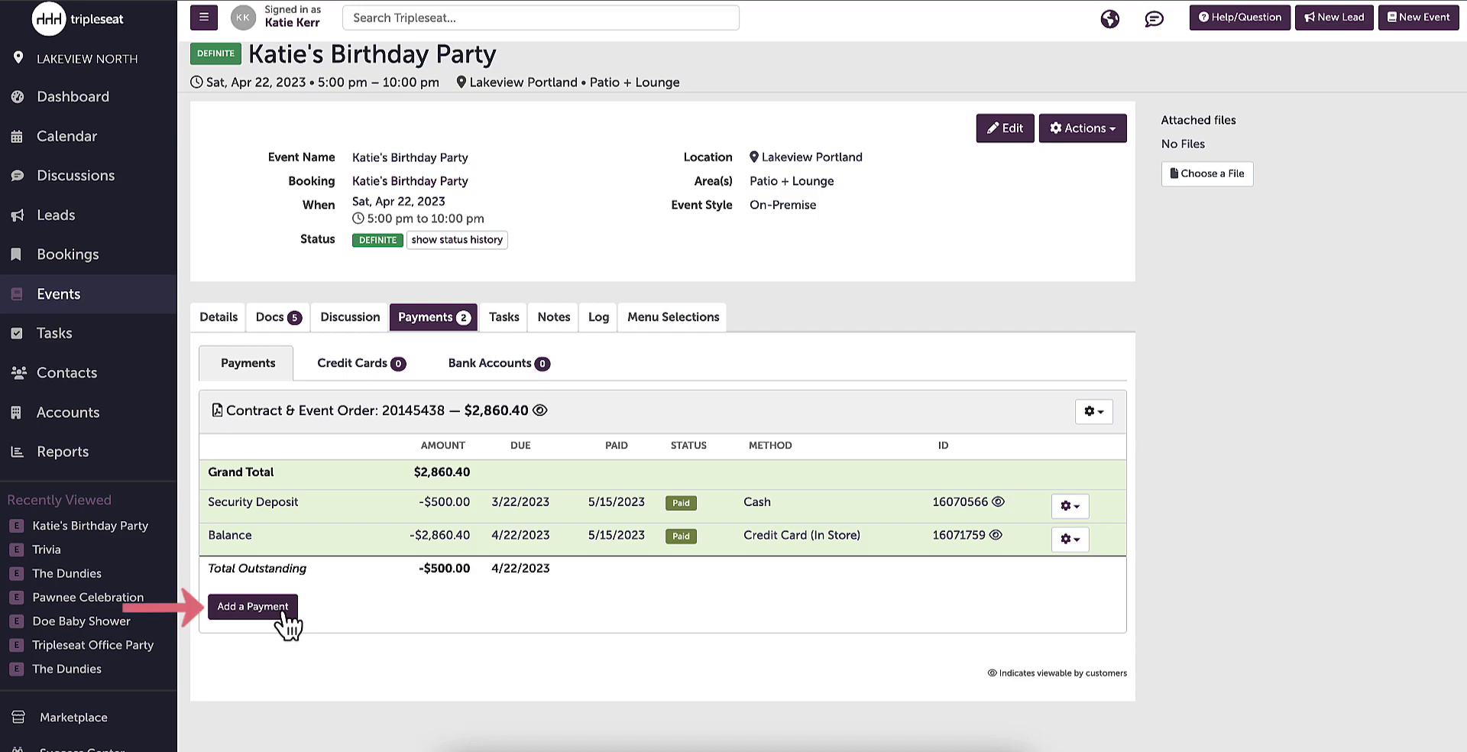
left_click(280, 610)
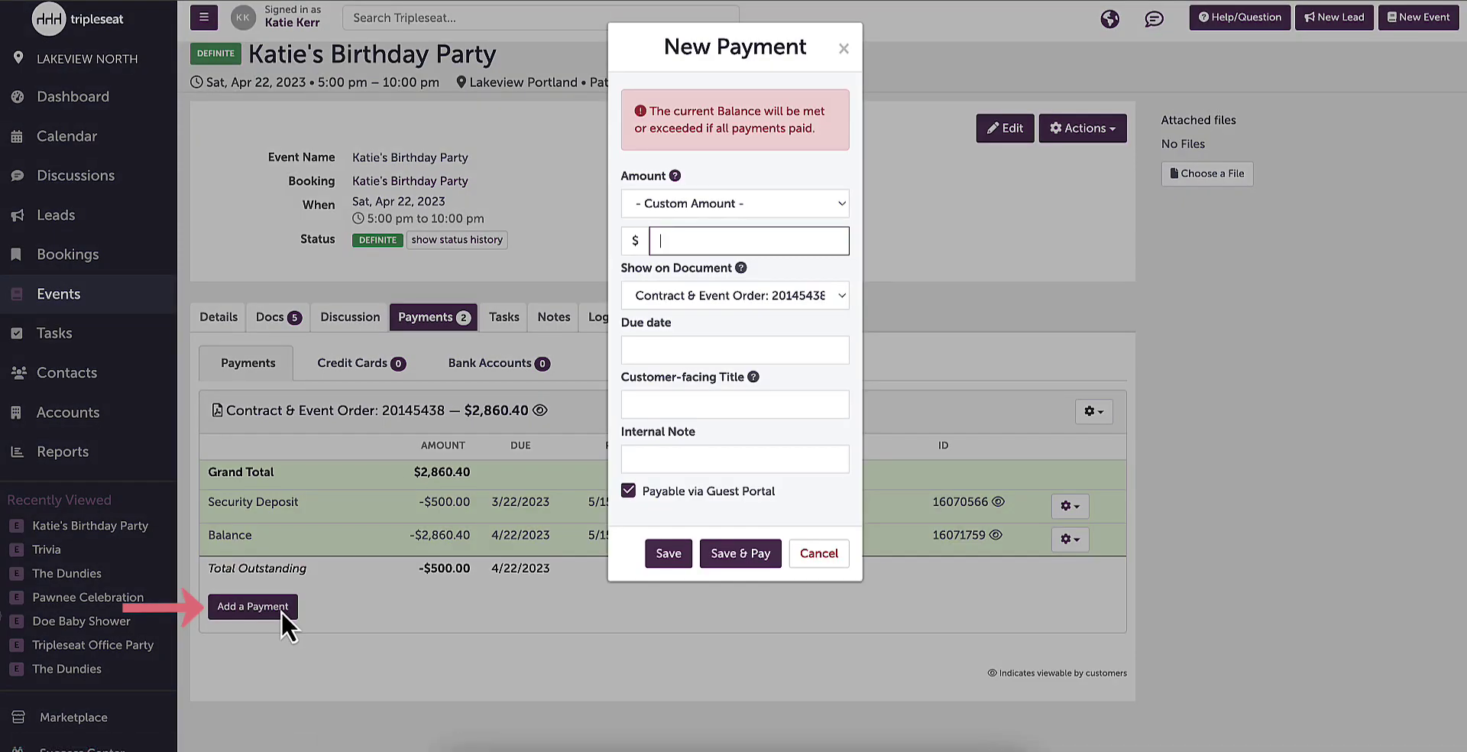
type("-500")
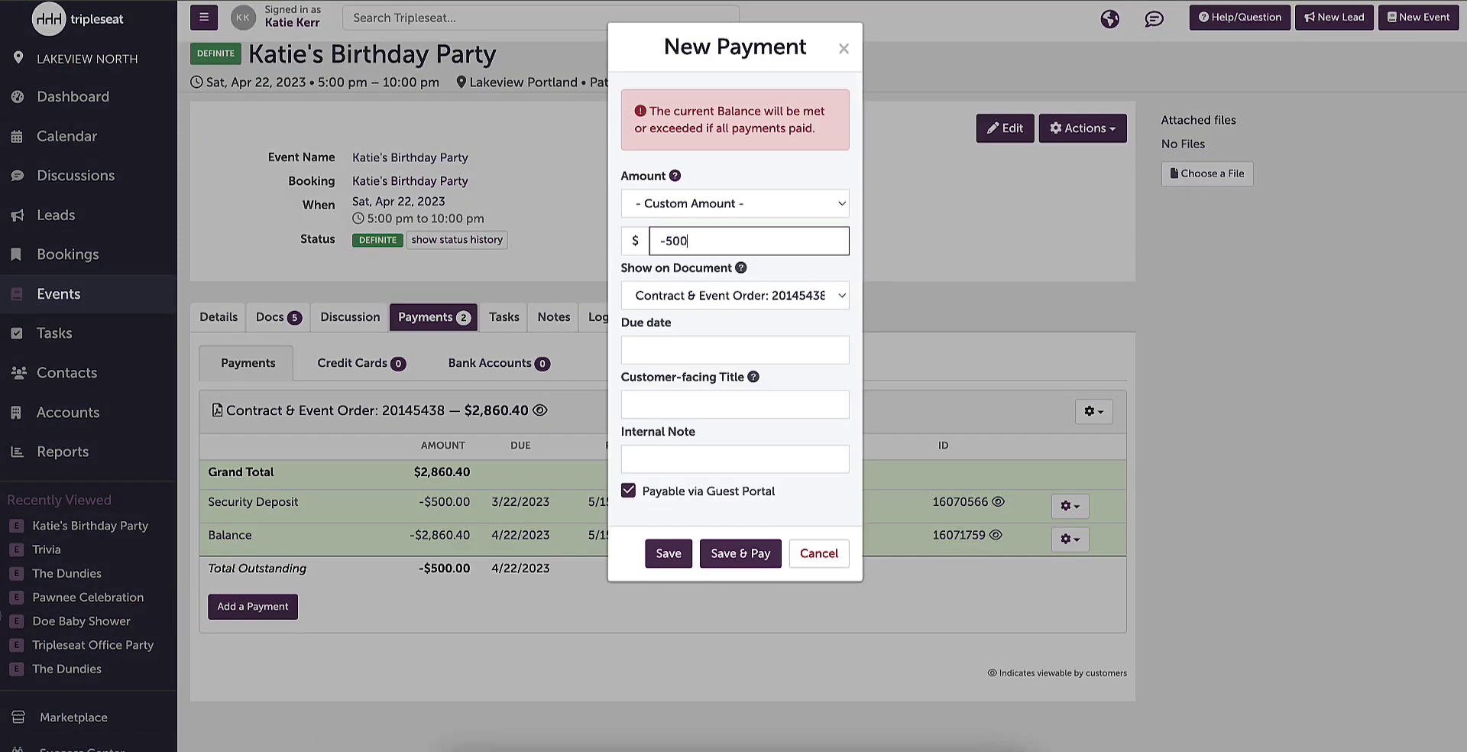
left_click(649, 405)
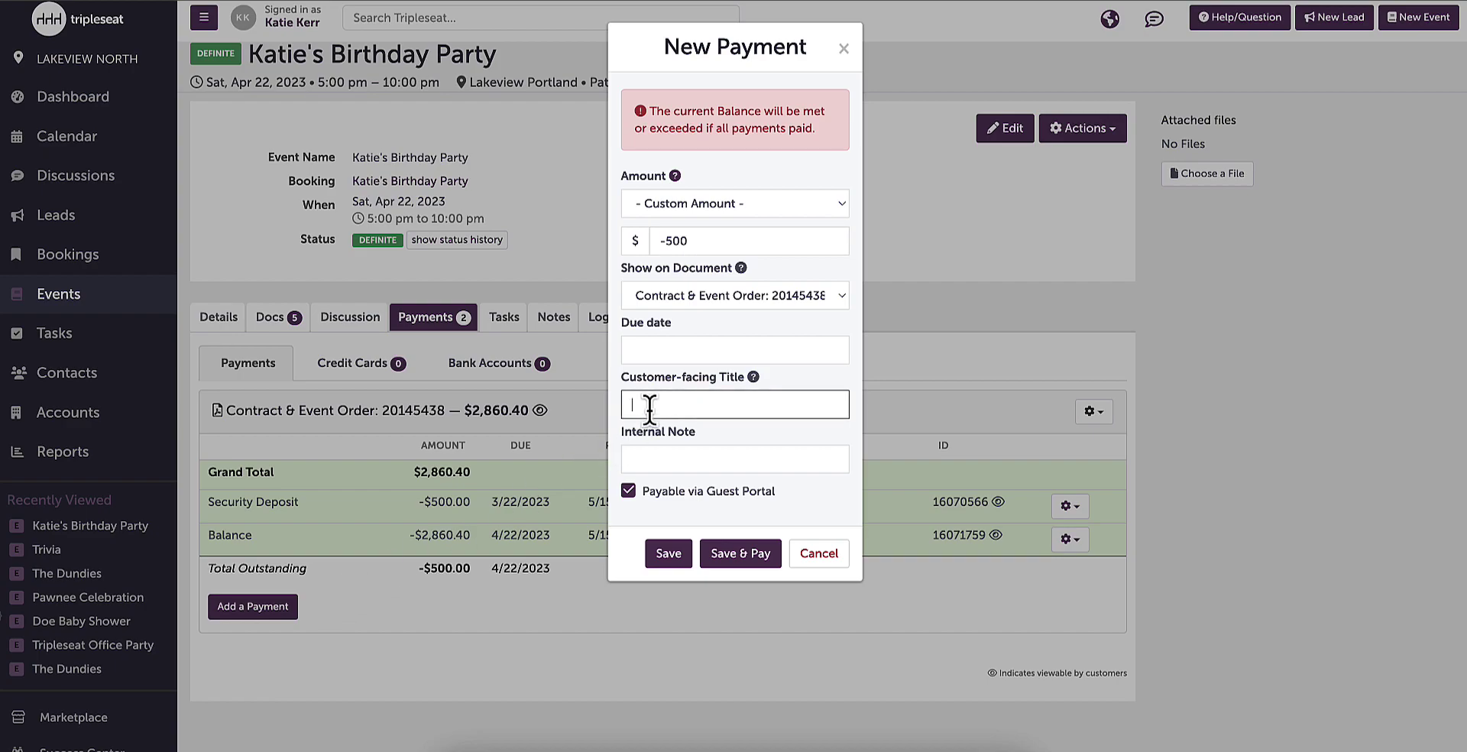
type("Ref")
type("unded Secu")
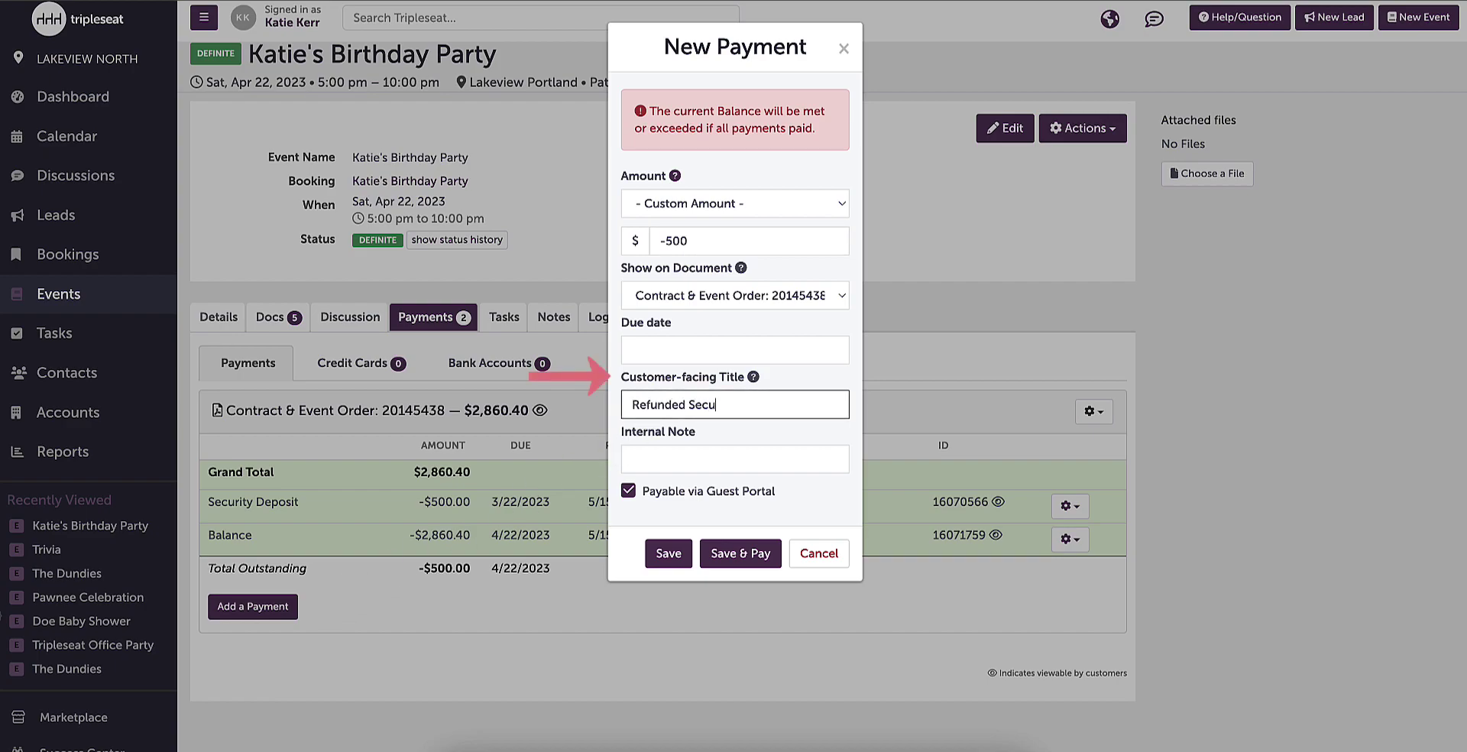
type("rity Depo")
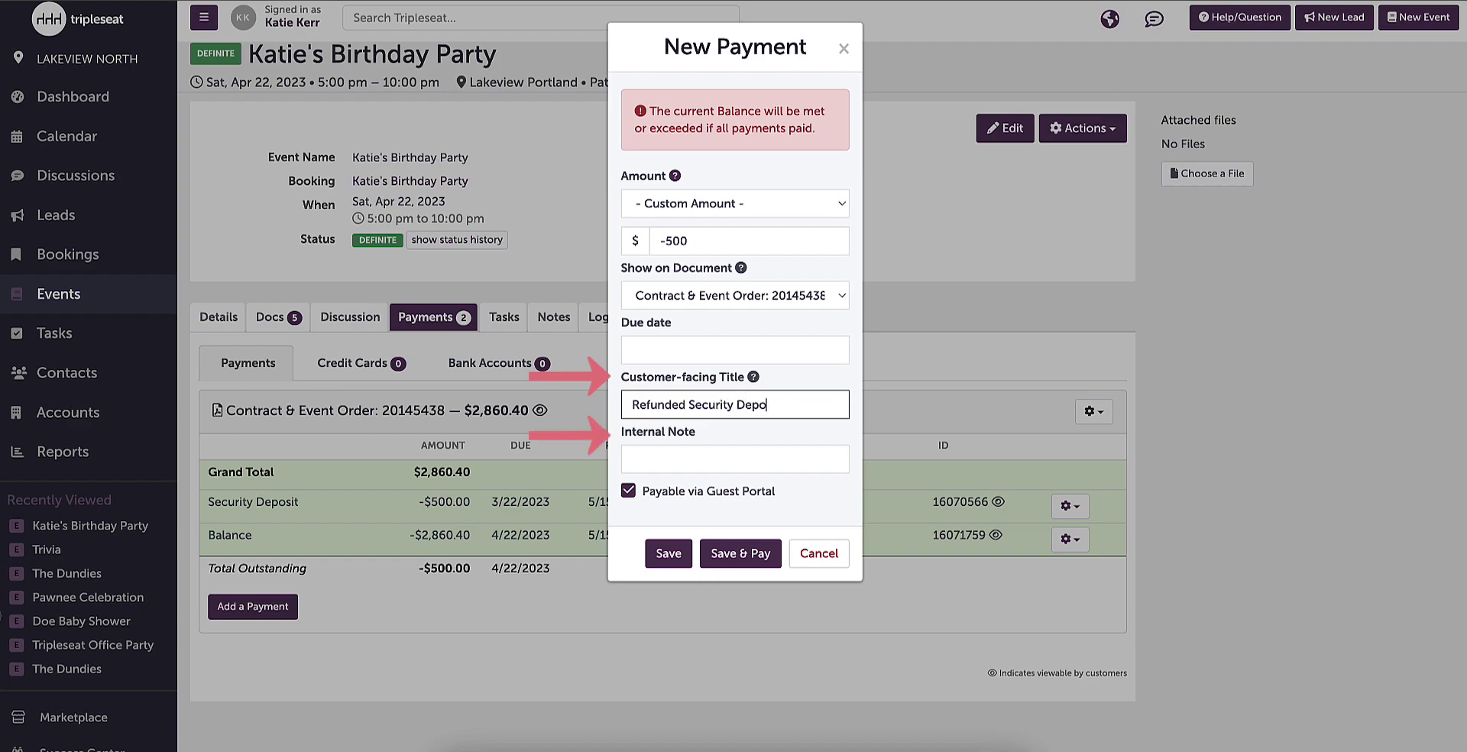
type("sit")
- Save the $500 Refunded Security Deposit credit and pay it by Check
left_click(740, 555)
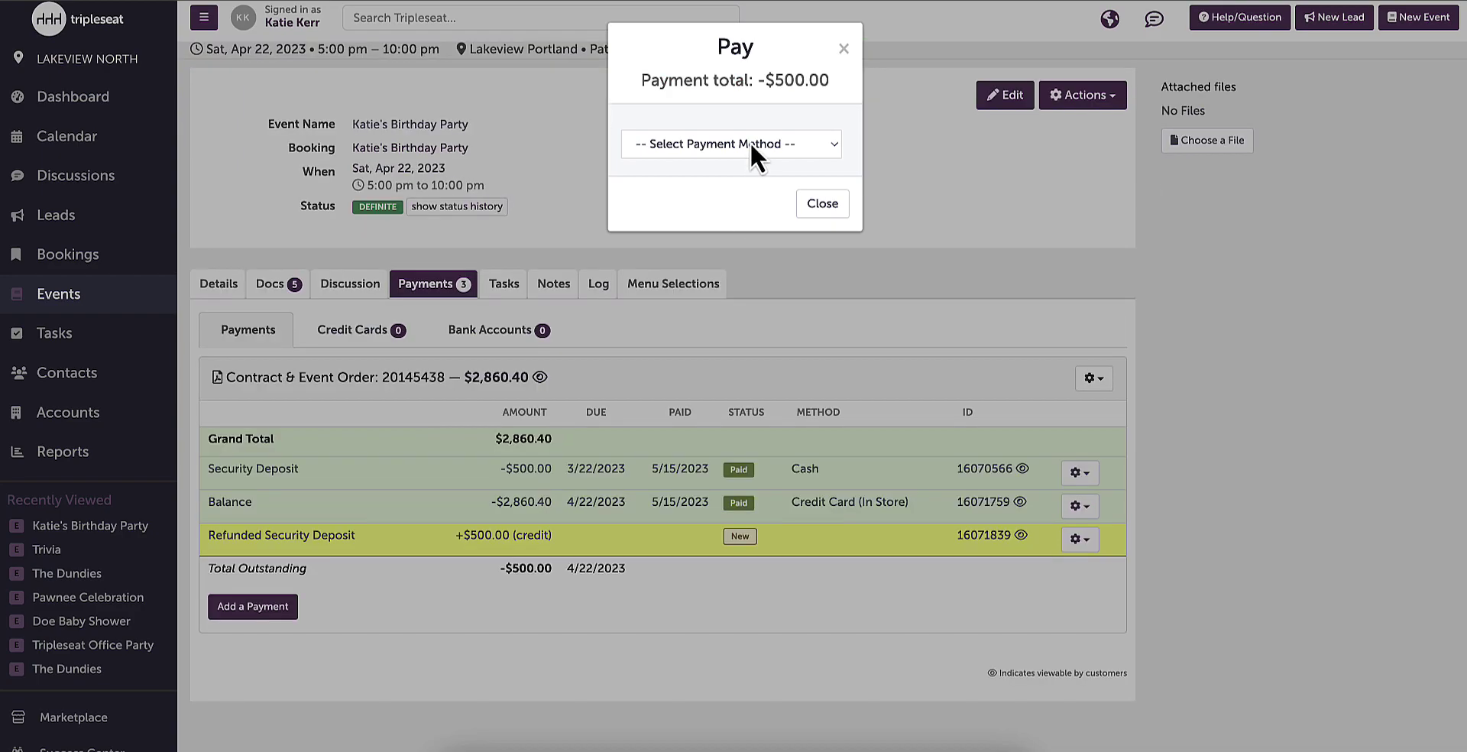
left_click(749, 144)
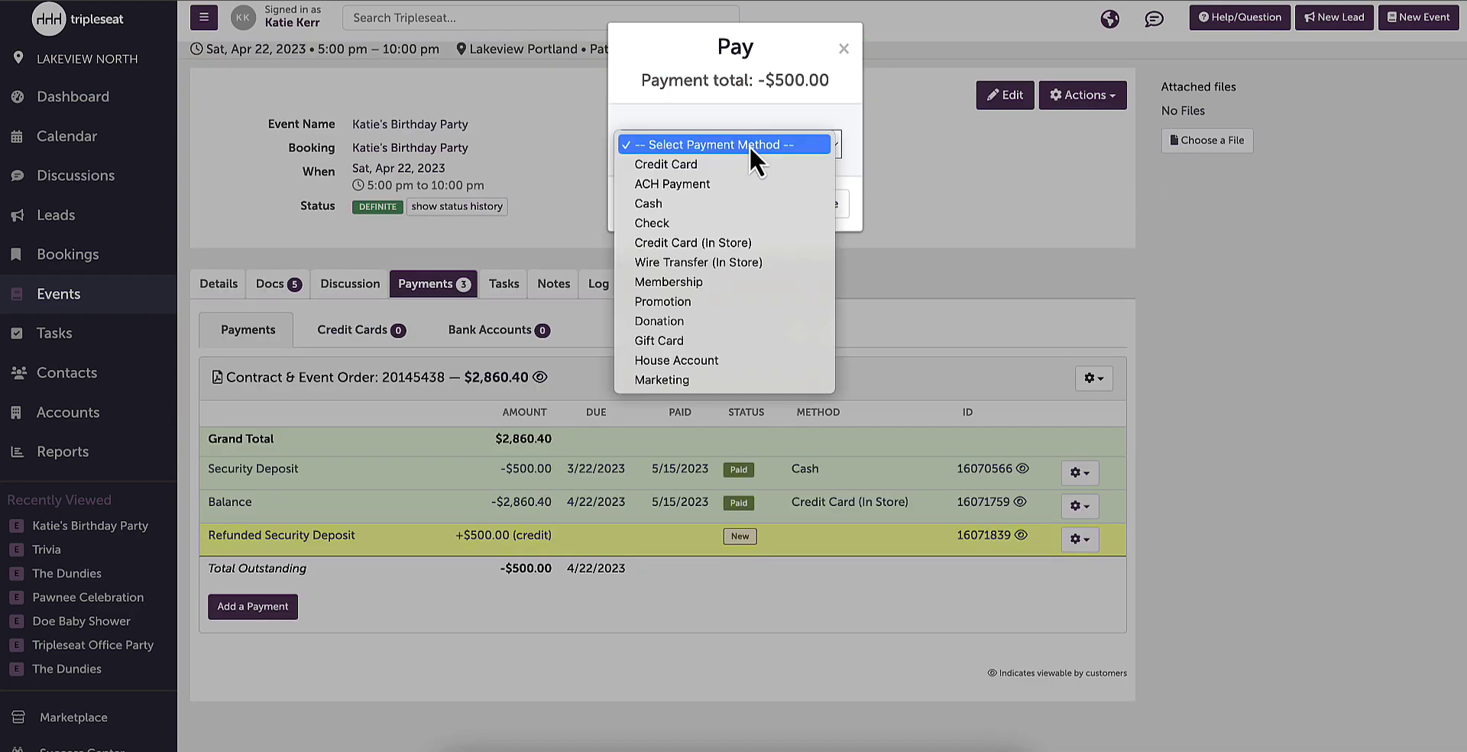
left_click(735, 223)
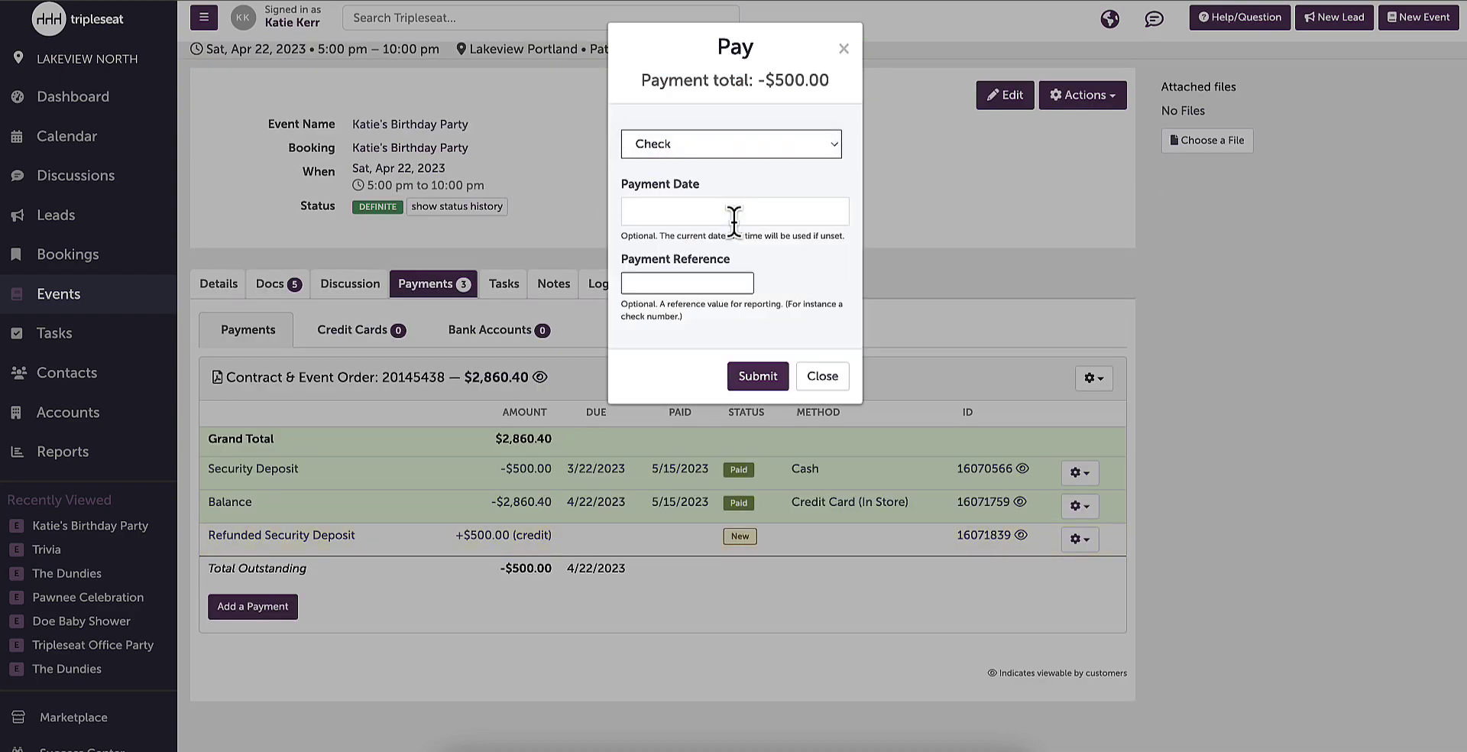
left_click(758, 376)
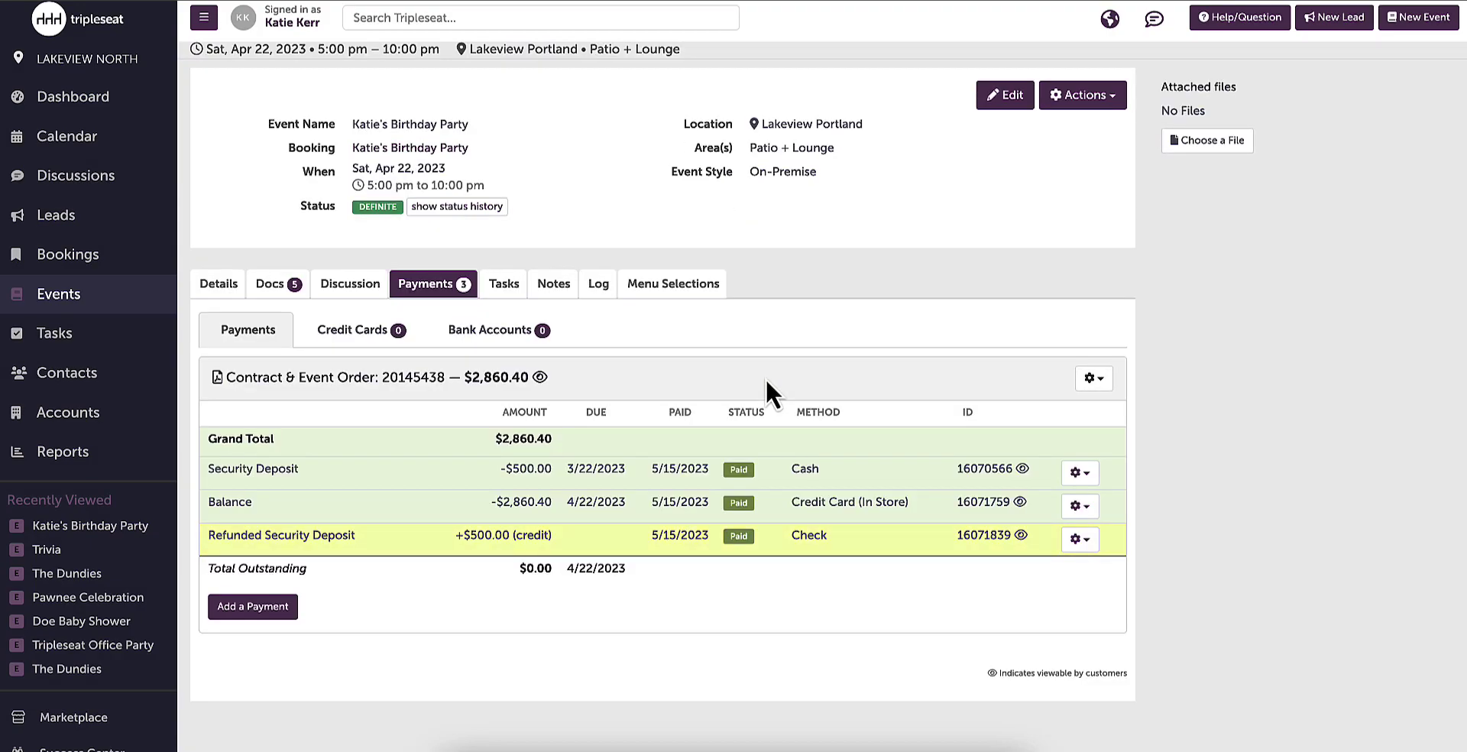